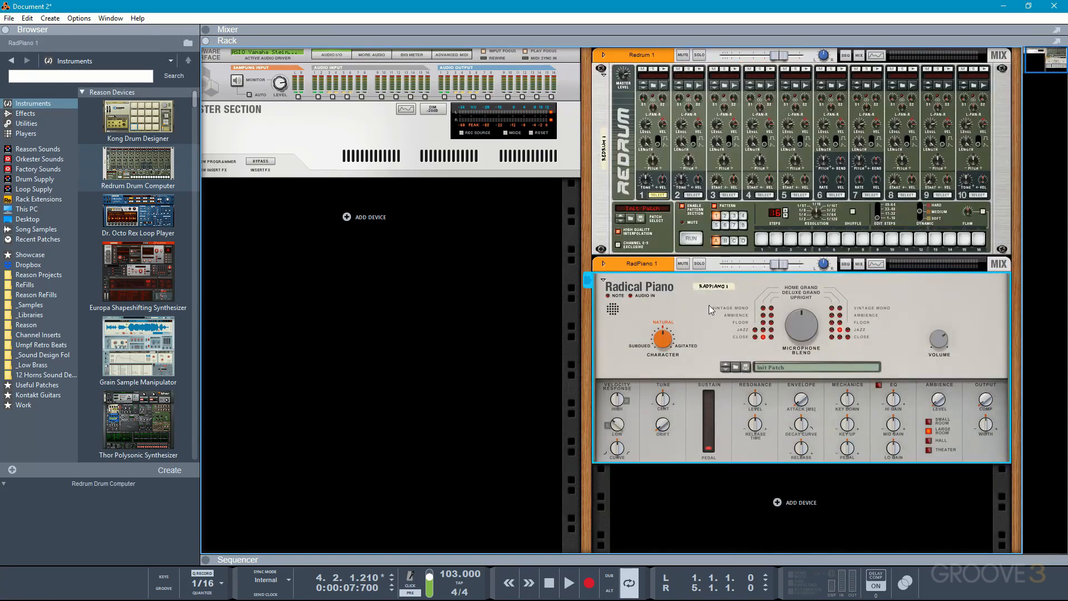
- Duplicate the Radical Piano below the original and move the copy into a new rack column beside it
left_click_drag(699, 310, 712, 481)
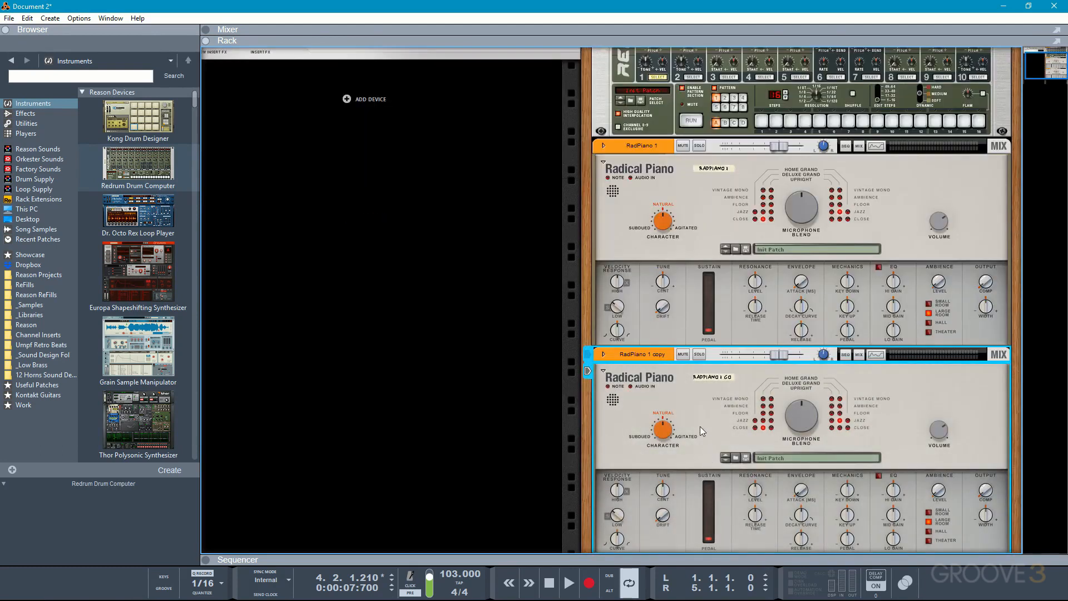
mouse_move(696, 419)
left_mouse_down()
mouse_move(718, 375)
mouse_move(1019, 205)
left_mouse_up()
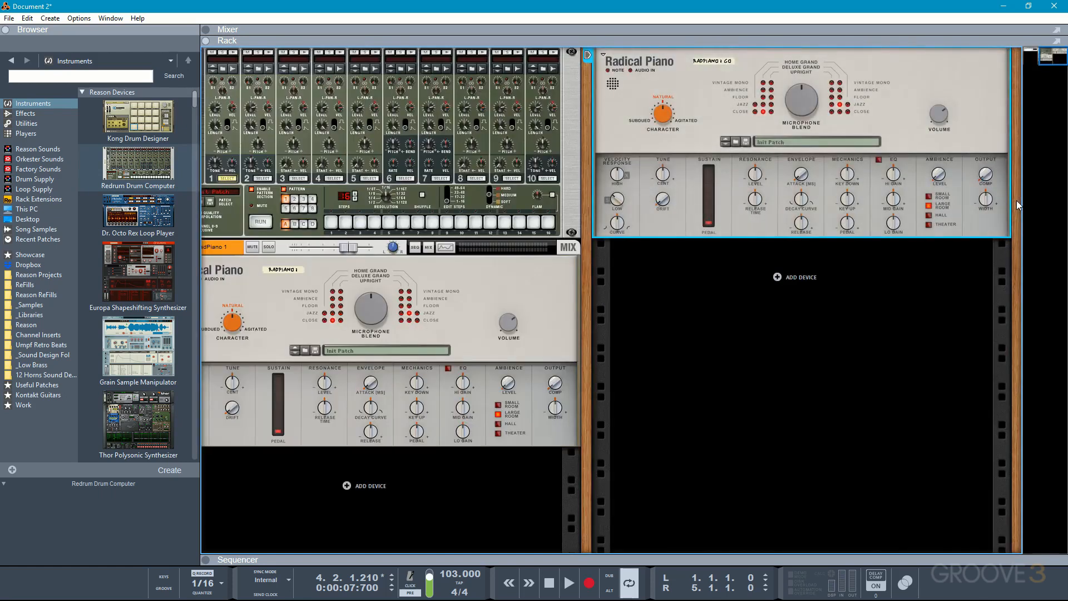
- Add a Dr. Octo Rex below the piano copy and a Europa in a new column between the two instrument columns
left_click_drag(139, 214, 716, 321)
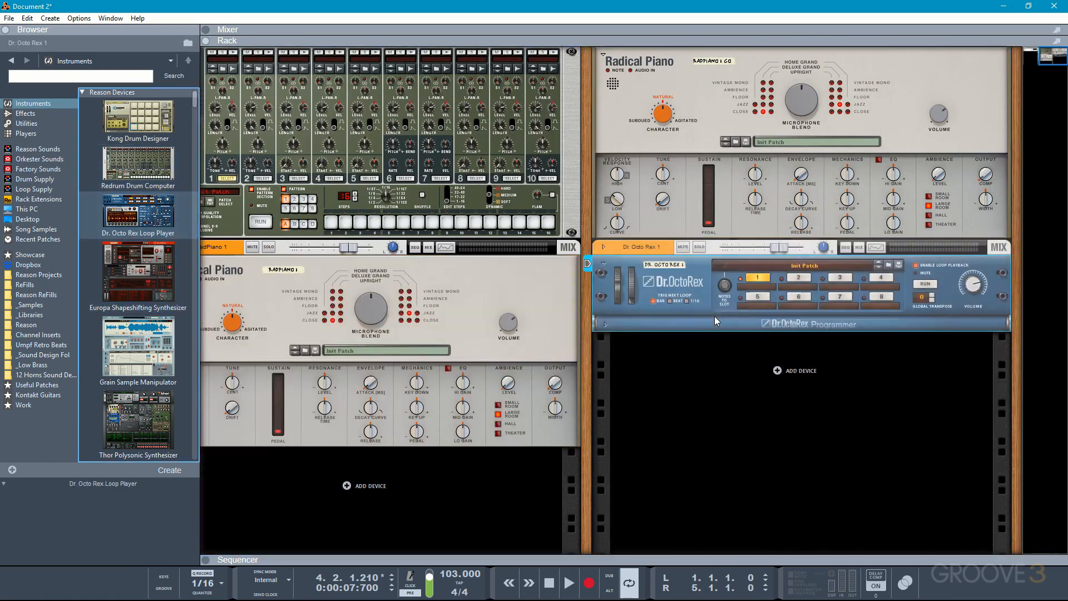
mouse_move(138, 273)
left_mouse_down()
mouse_move(465, 219)
mouse_move(545, 195)
mouse_move(1025, 179)
mouse_move(584, 191)
left_mouse_up()
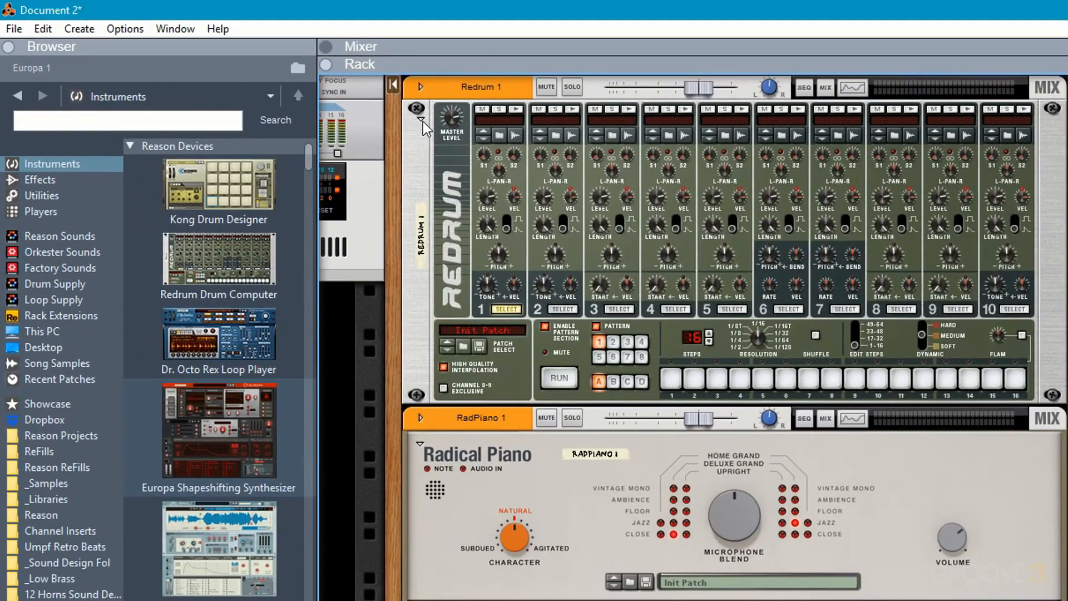
- Fold and unfold the Redrum on its own, then fold and unfold all devices in its rack column
left_click(423, 122)
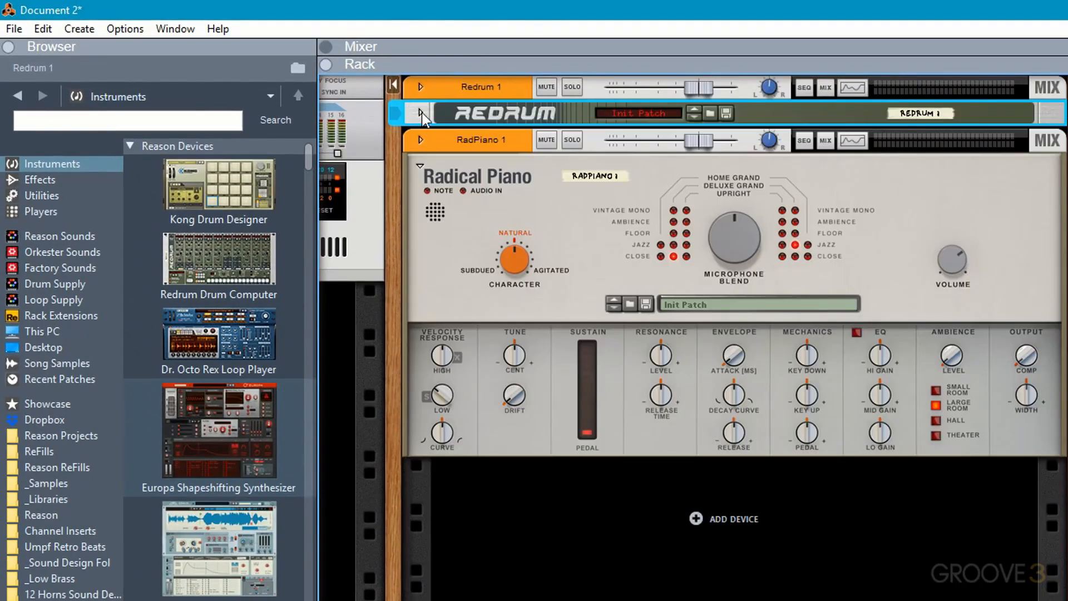
left_click(421, 112)
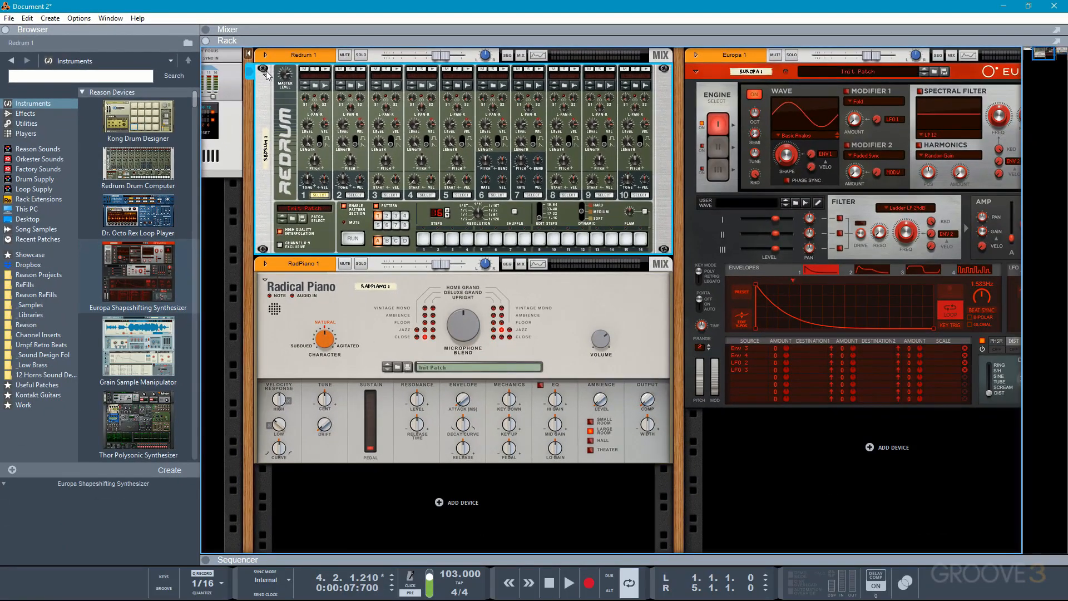
left_click(264, 72, "alt")
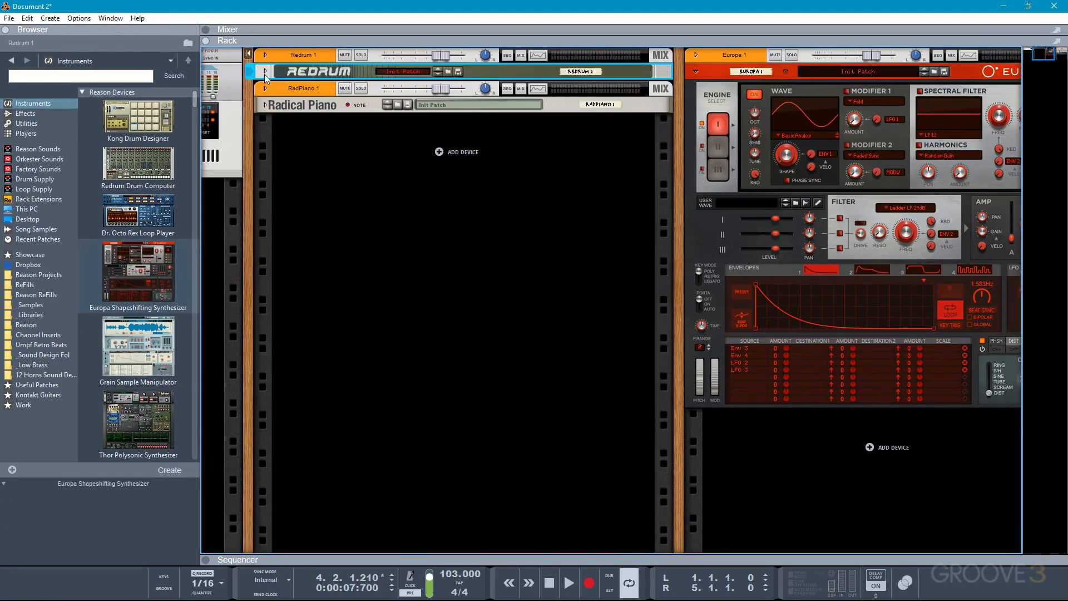
left_click(265, 73, "alt")
- Expand all mix channels in the Redrum's rack column and look through the devices across the rack
left_click(265, 57, "alt")
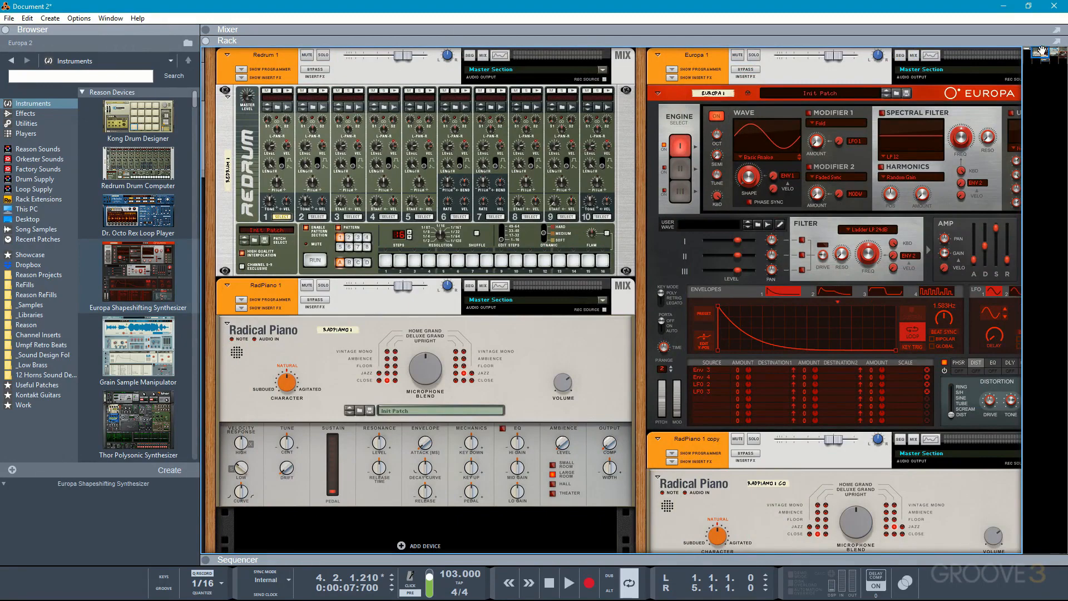
left_click_drag(1042, 52, 1047, 51)
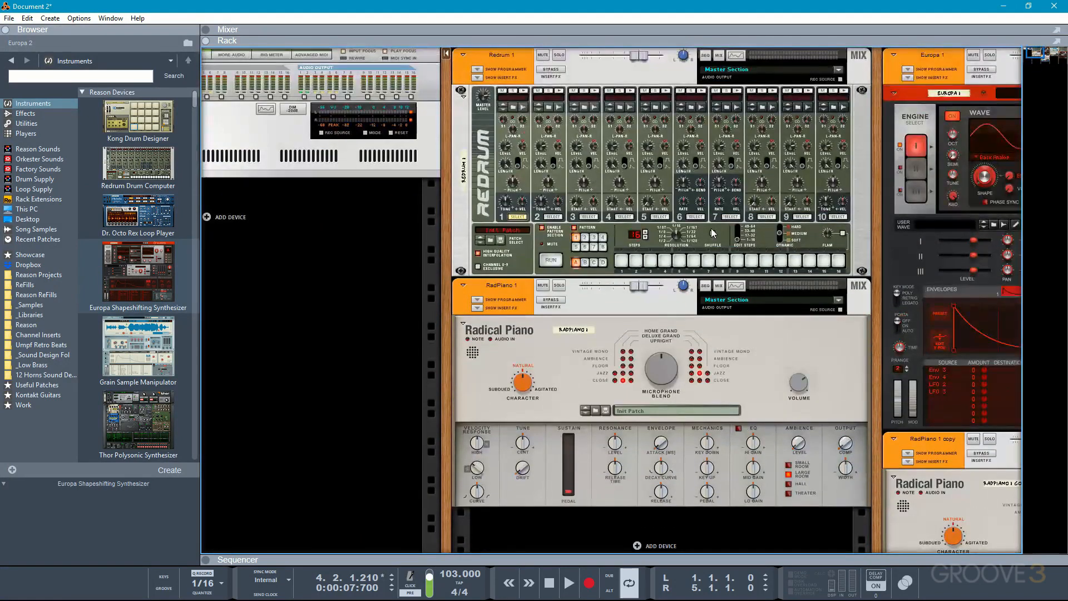
scroll(710, 228, "right", 10)
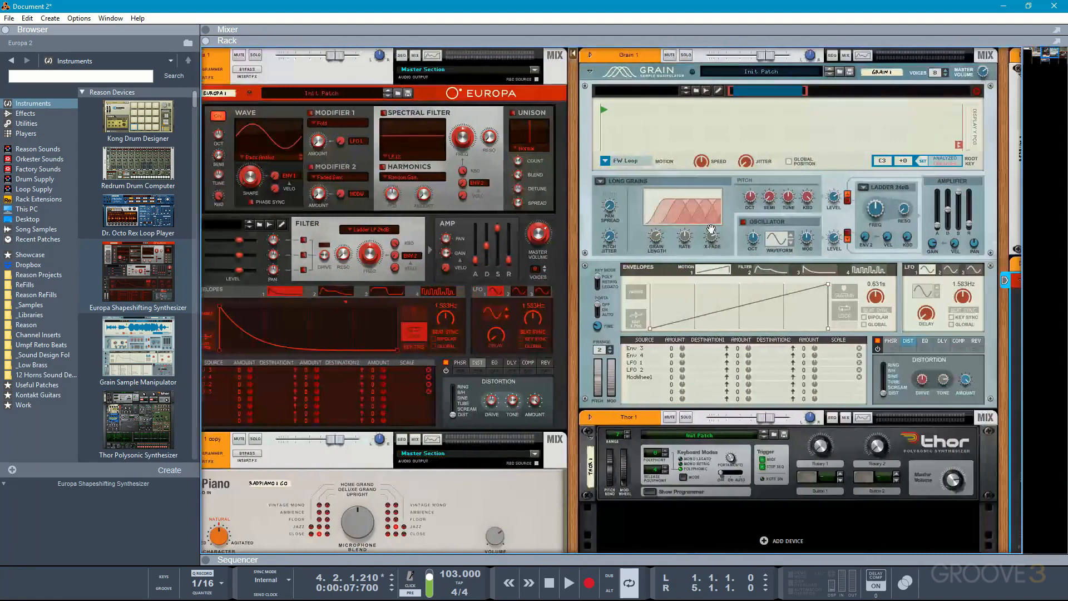
scroll(711, 228, "left", 10)
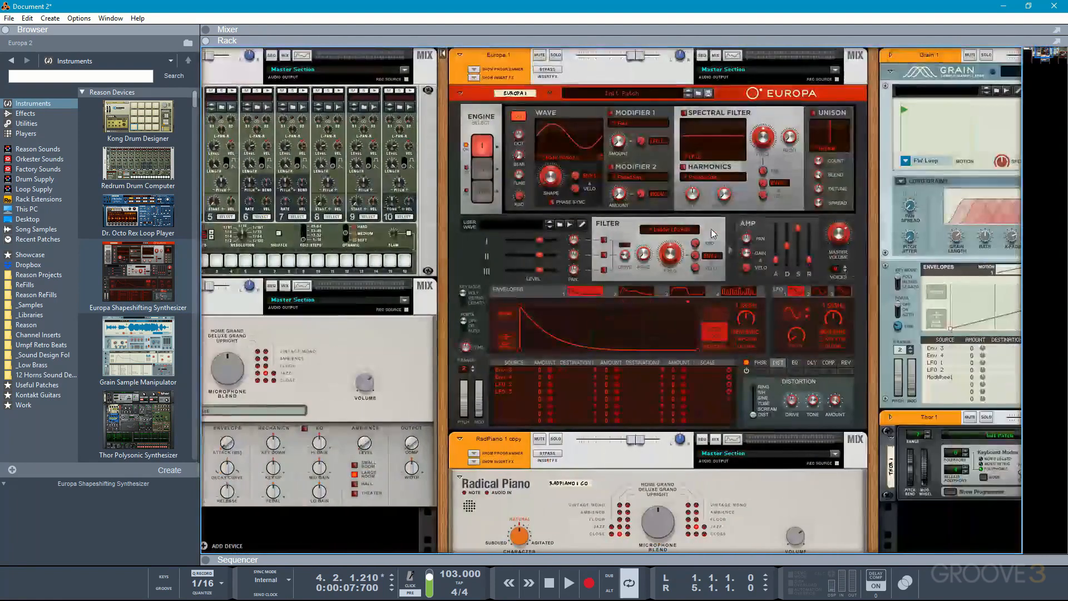
scroll(712, 233, "right", 8)
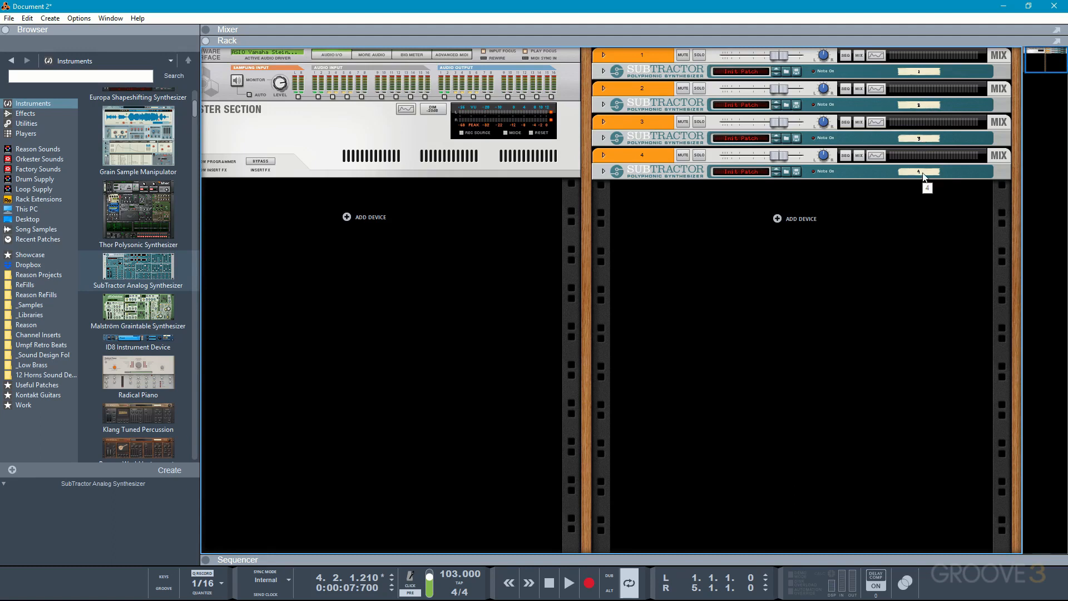
- Check the order of the four SubTractors in the mixer and in the sequencer
key("F5")
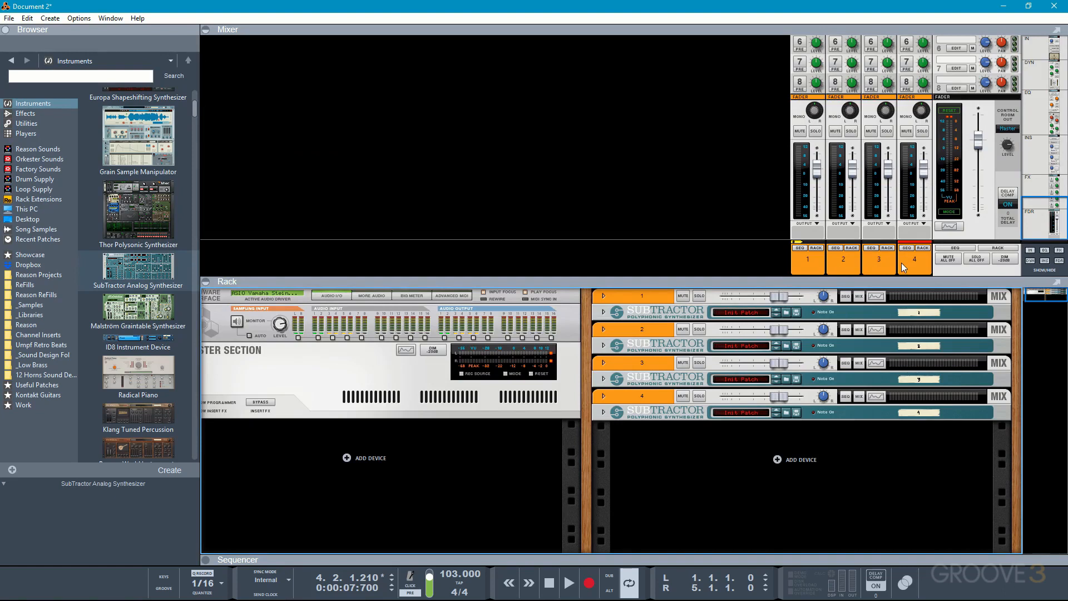
key("F7")
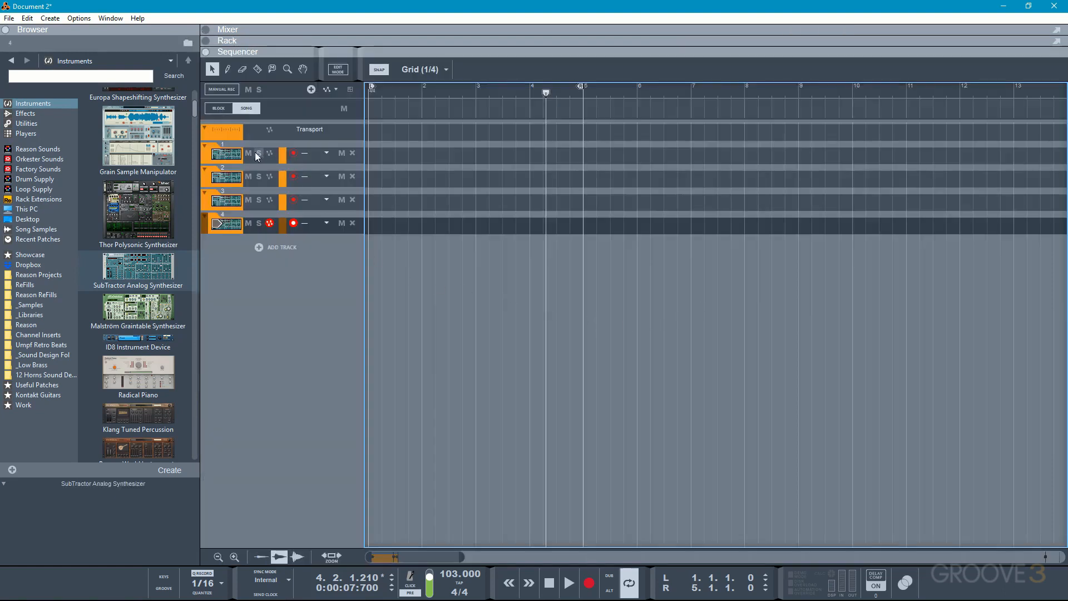
- Move SubTractors 1 and 2 below SubTractor 4 in the rack, giving the order 3, 4, 1, 2
key("F6")
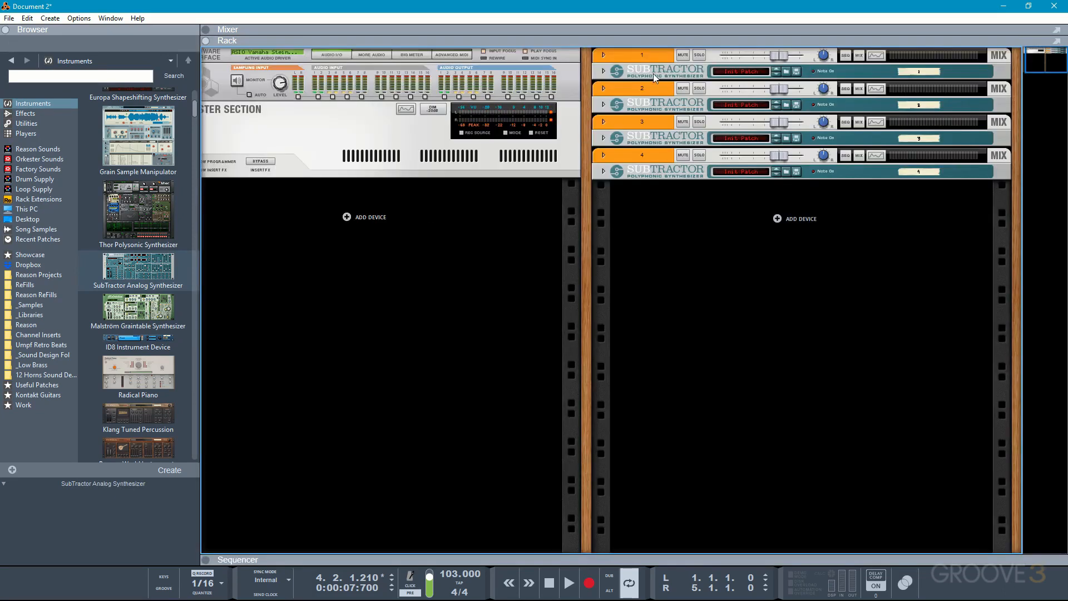
left_click_drag(654, 73, 662, 203)
left_click_drag(654, 74, 660, 212)
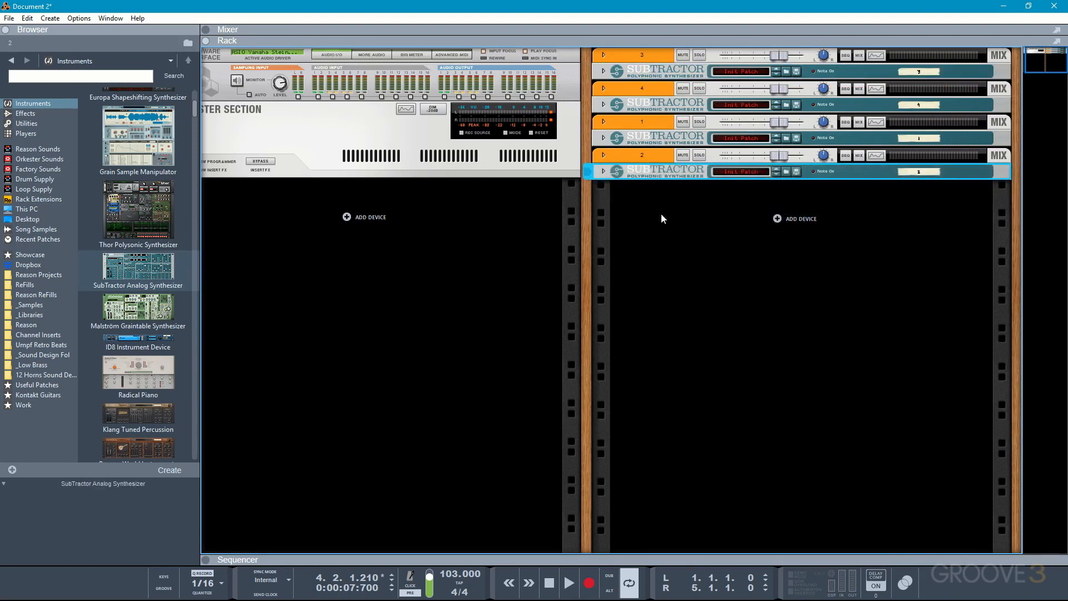
- Compare the mixer channel order and the sequencer track order with the rearranged rack
key("F5")
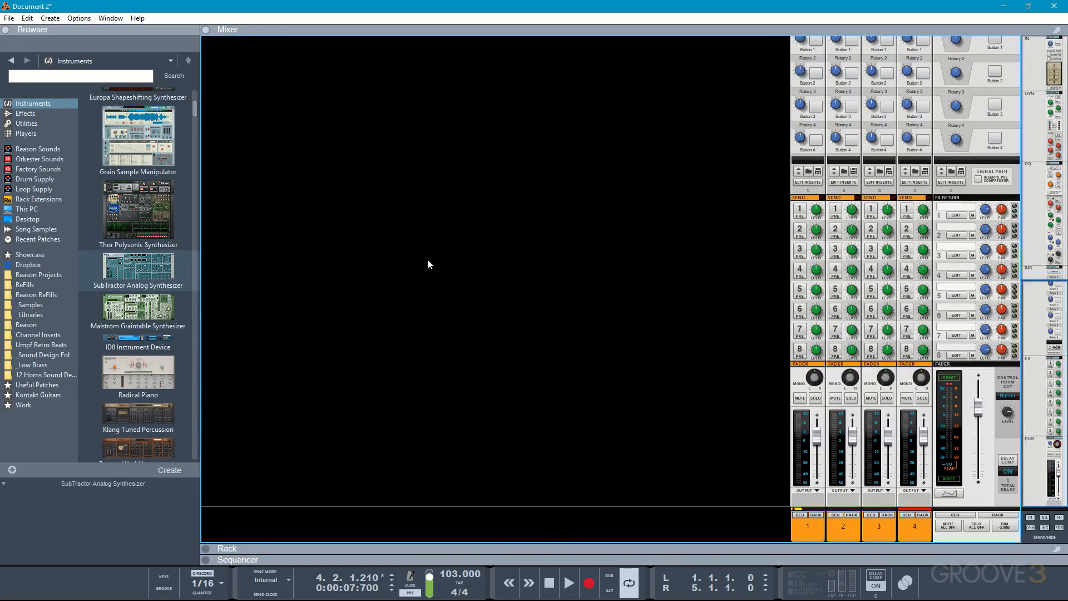
key("F7")
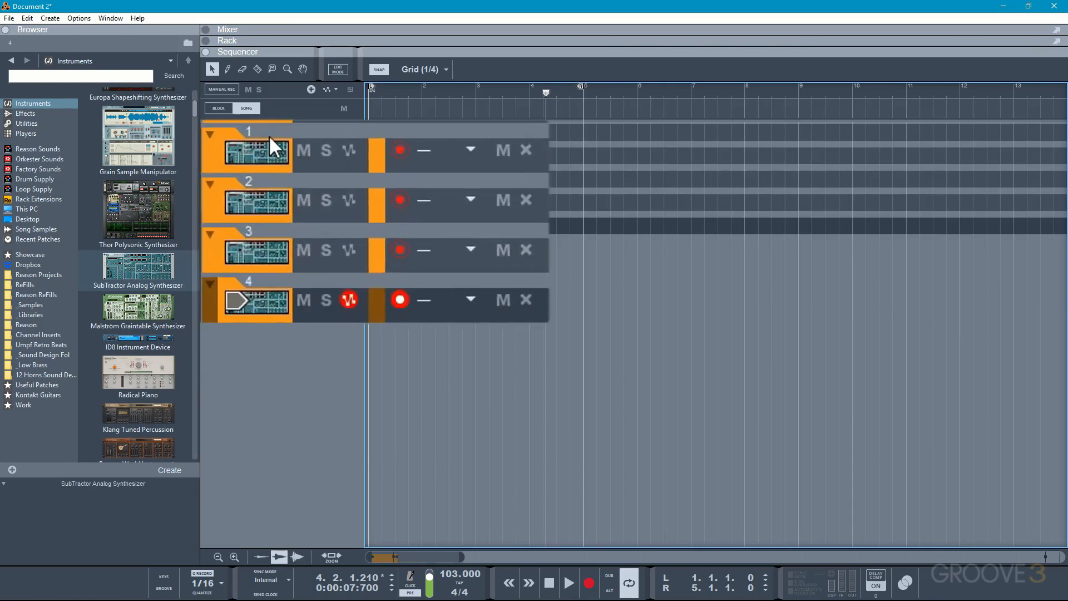
- Select the mix channels of all four SubTractors in the rack and sort the selected device groups
key("F6")
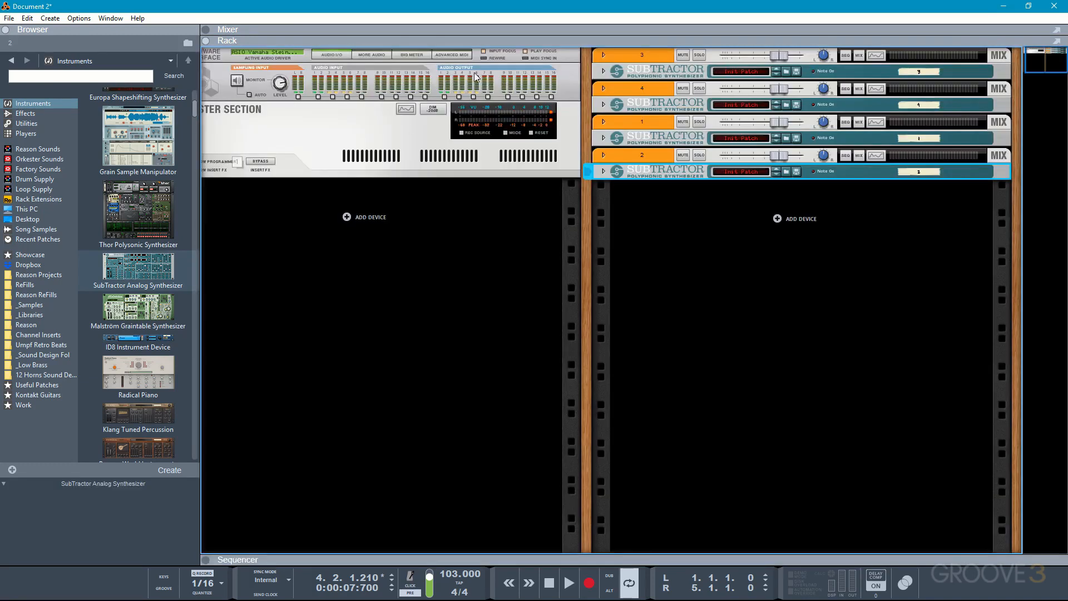
left_click(643, 55)
left_click(649, 151, "shift")
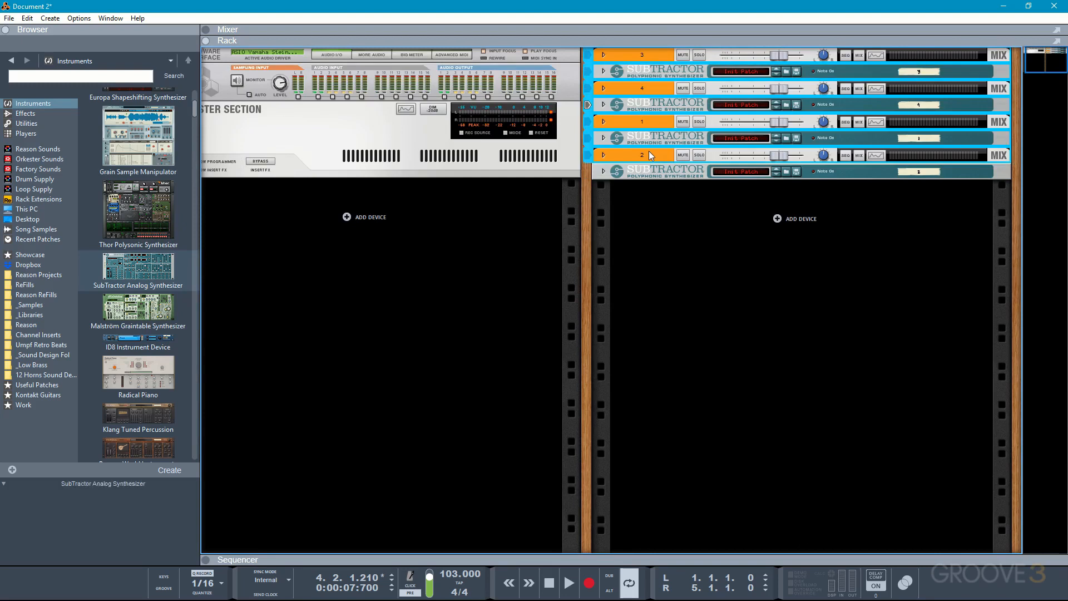
right_click(656, 156)
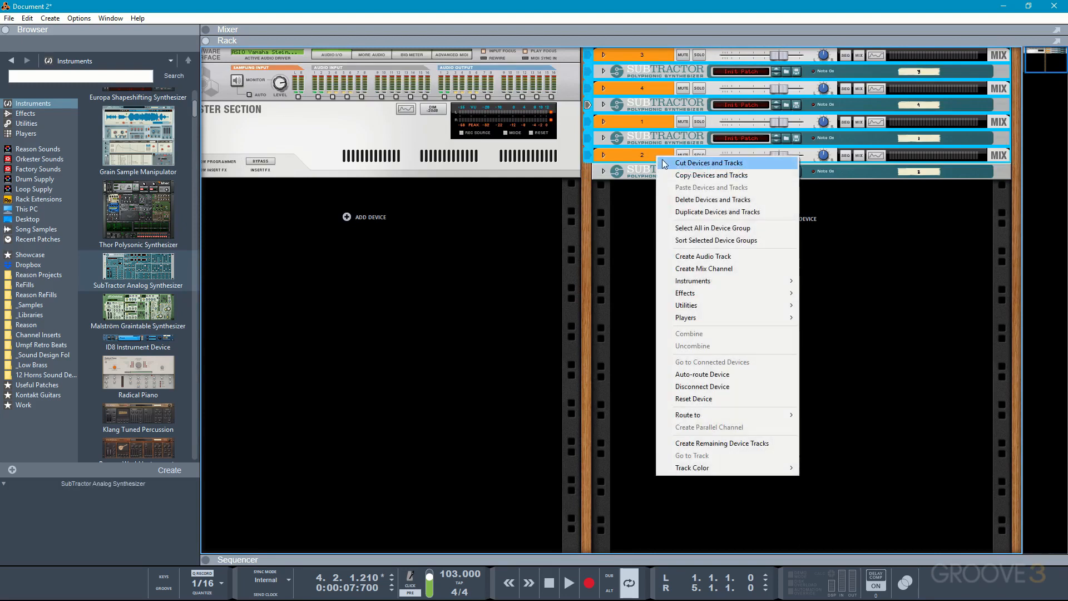
left_click(692, 240)
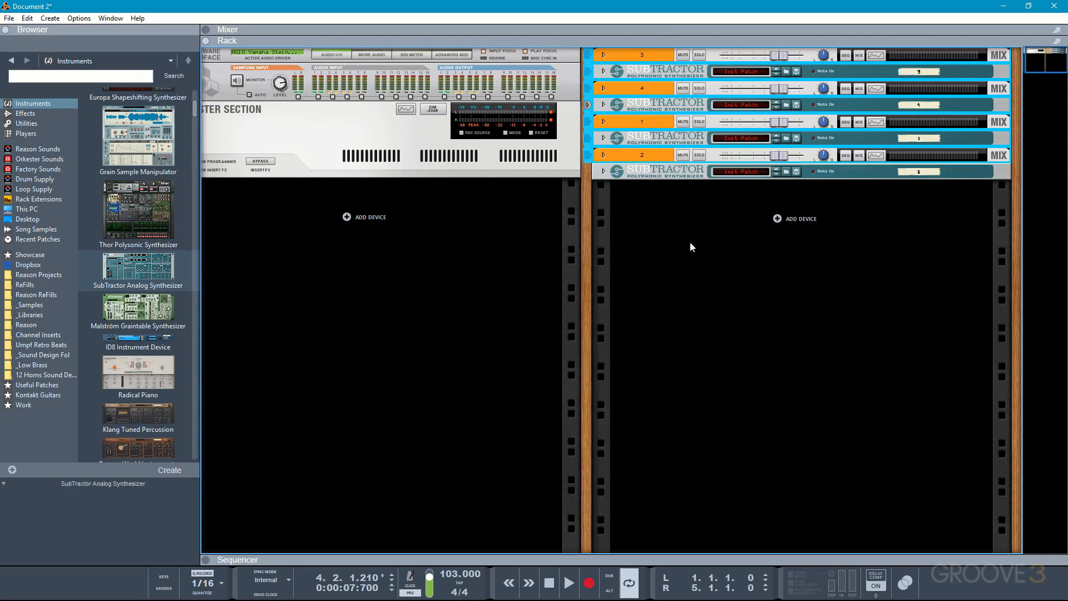
- Check the sorted track order in the sequencer and the sorted channel order in the mixer
key("F7")
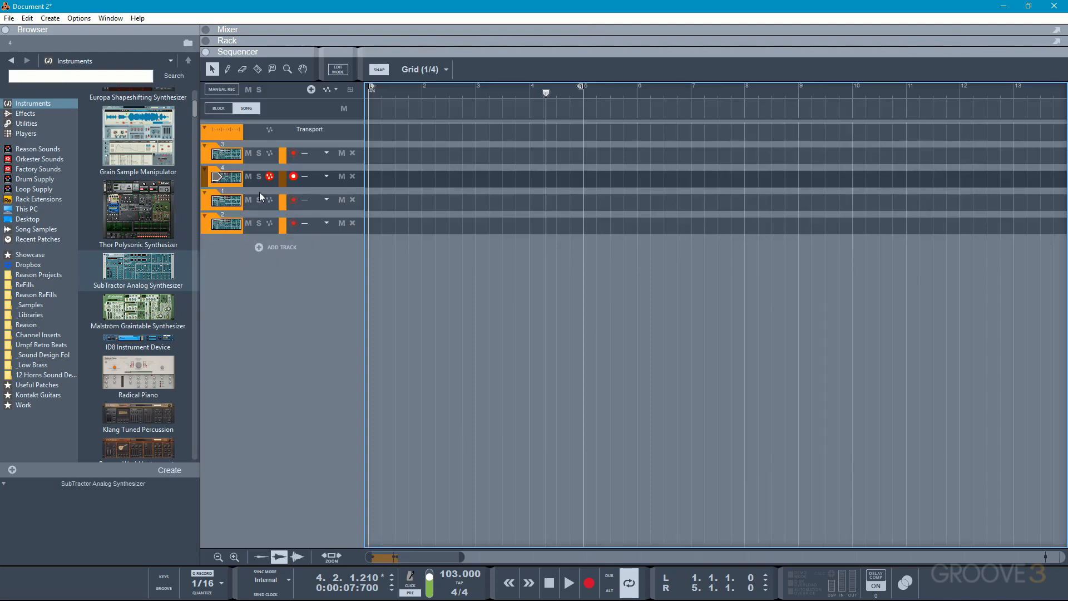
key("F5")
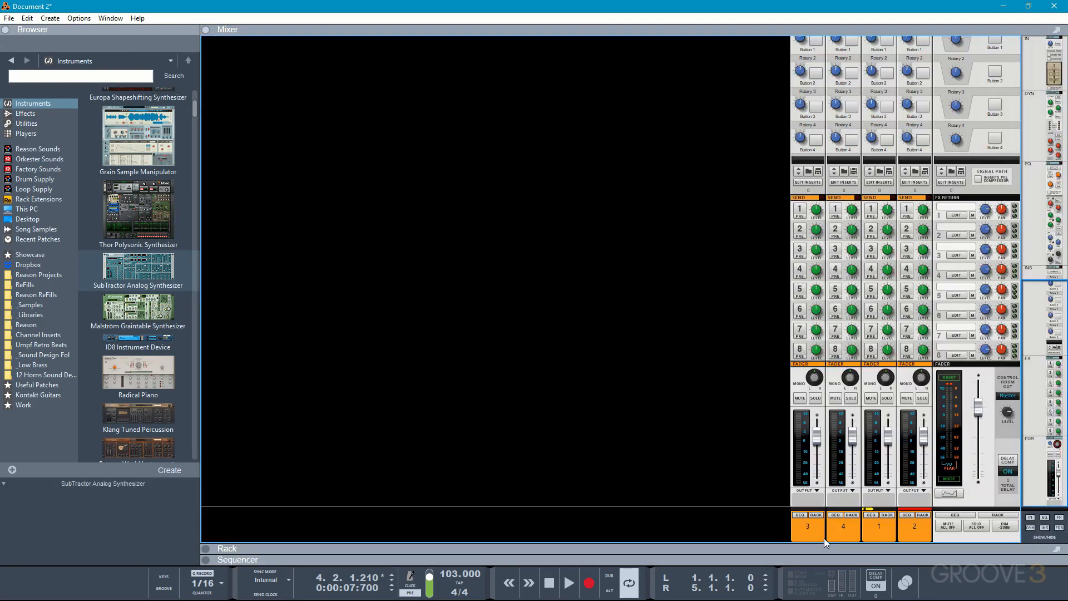
- Undo the SubTractor changes back to a single SubTractor 1 and view its track in the sequencer
key("F6")
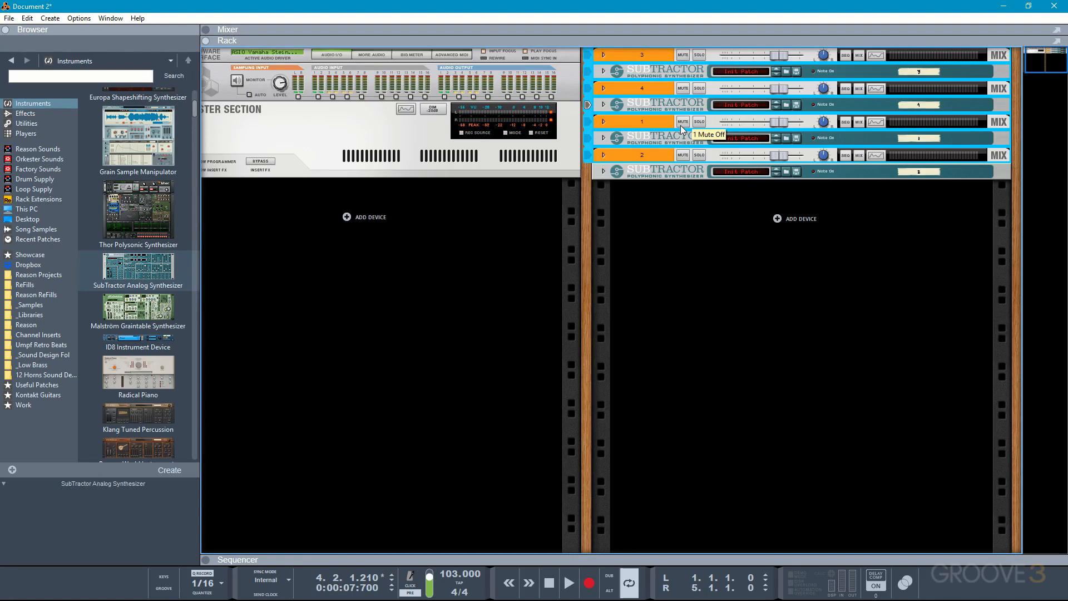
key("ctrl+z")
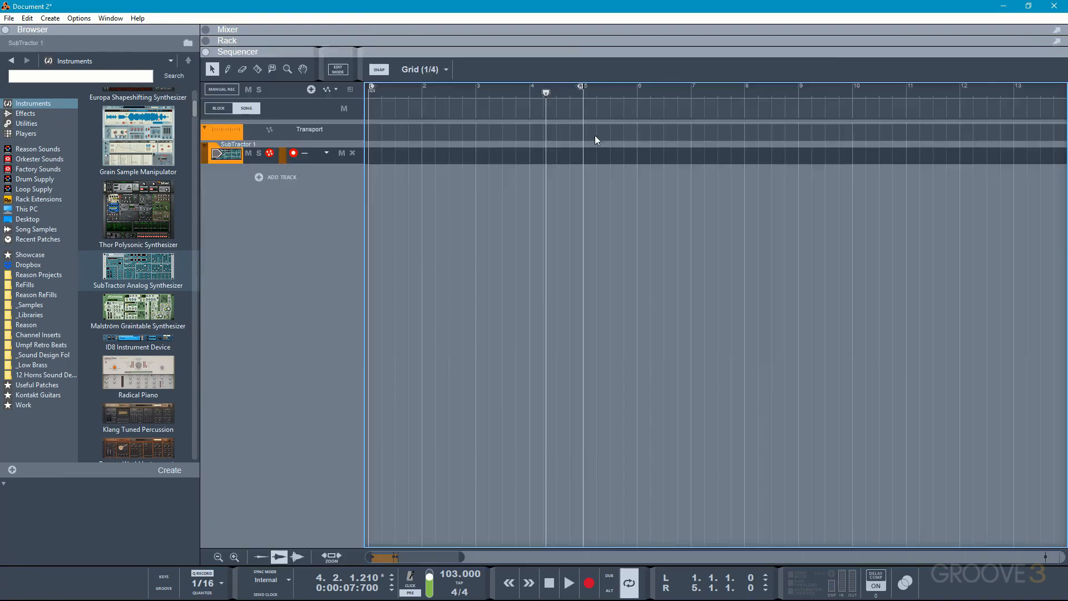
key("F7")
- Rename the SubTractor's mix channel in the rack as Test
key("F6")
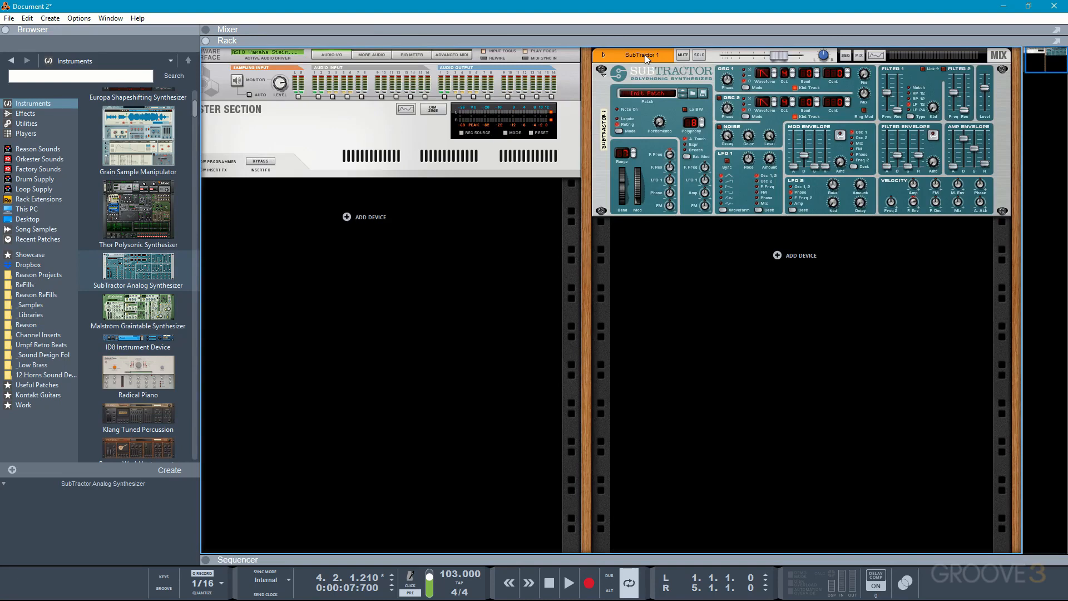
double_click(646, 54)
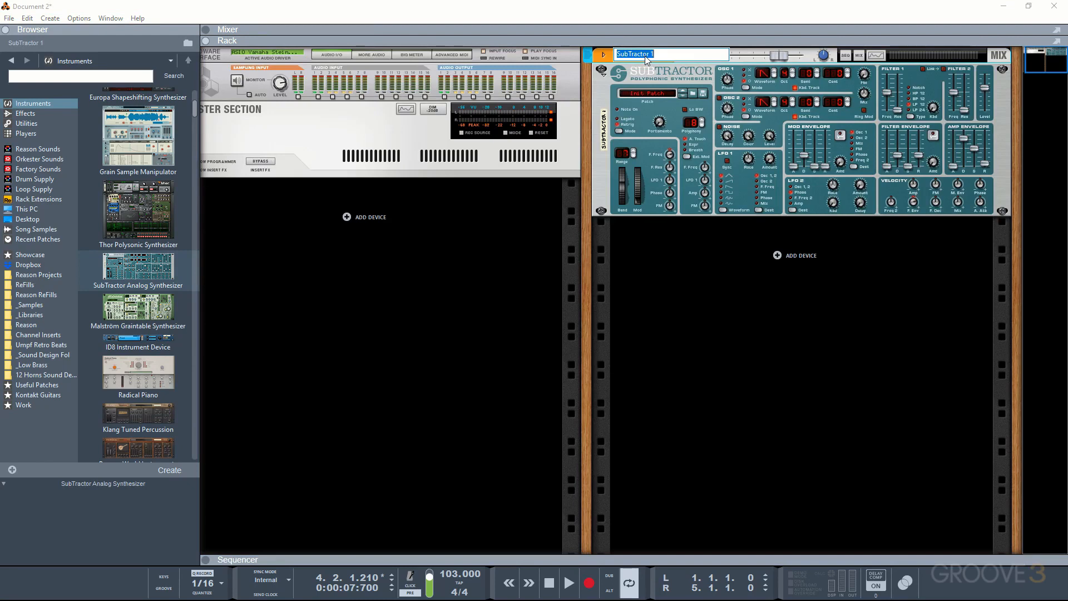
type("Test")
key("Return")
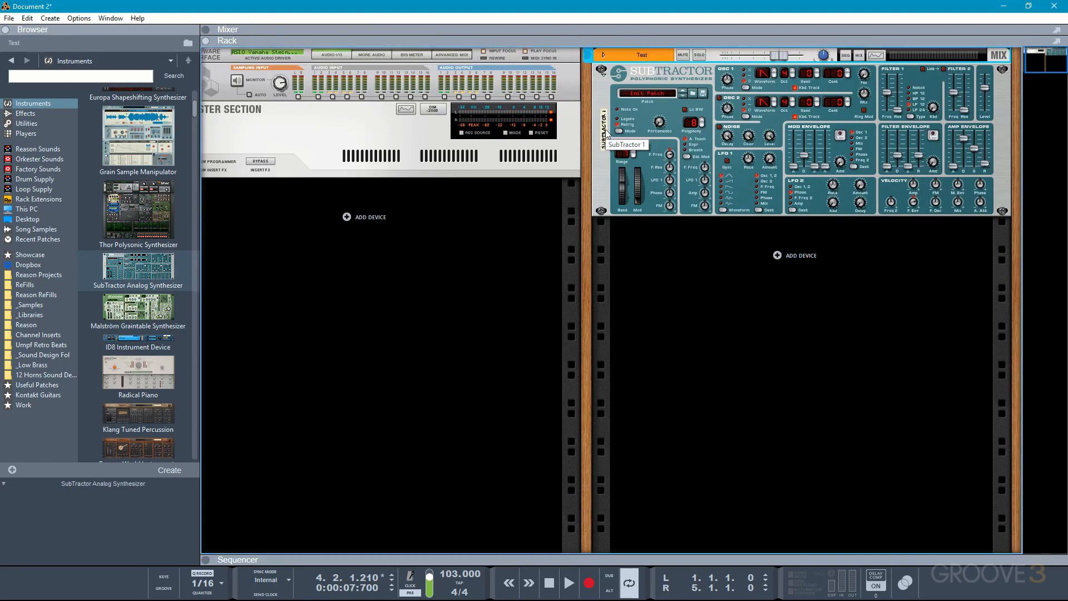
- Check the SubTractor's track name in the sequencer and its channel name in the mixer
key("F7")
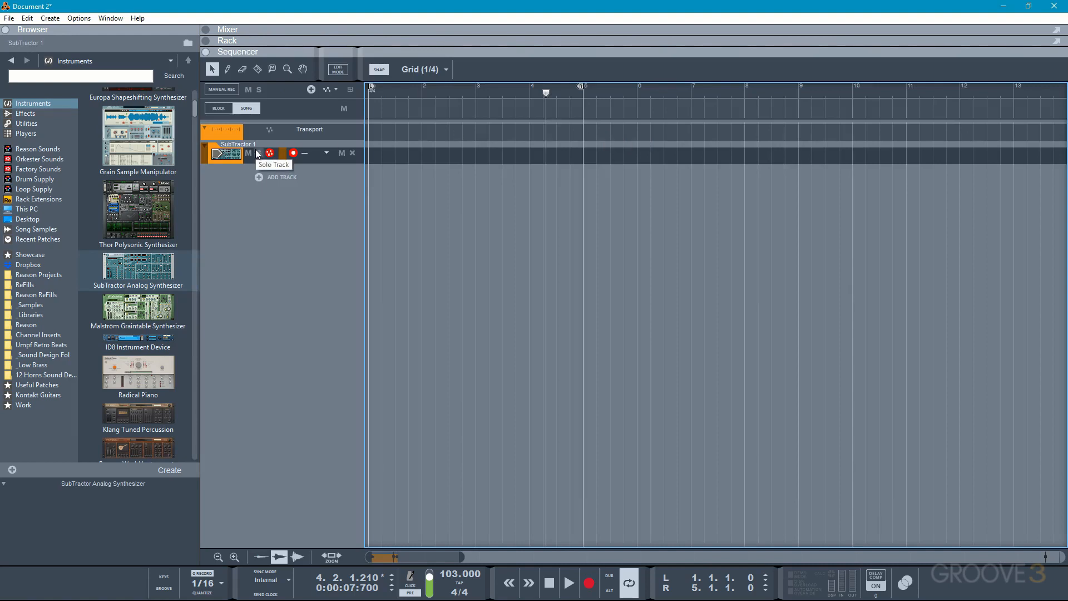
key("F5")
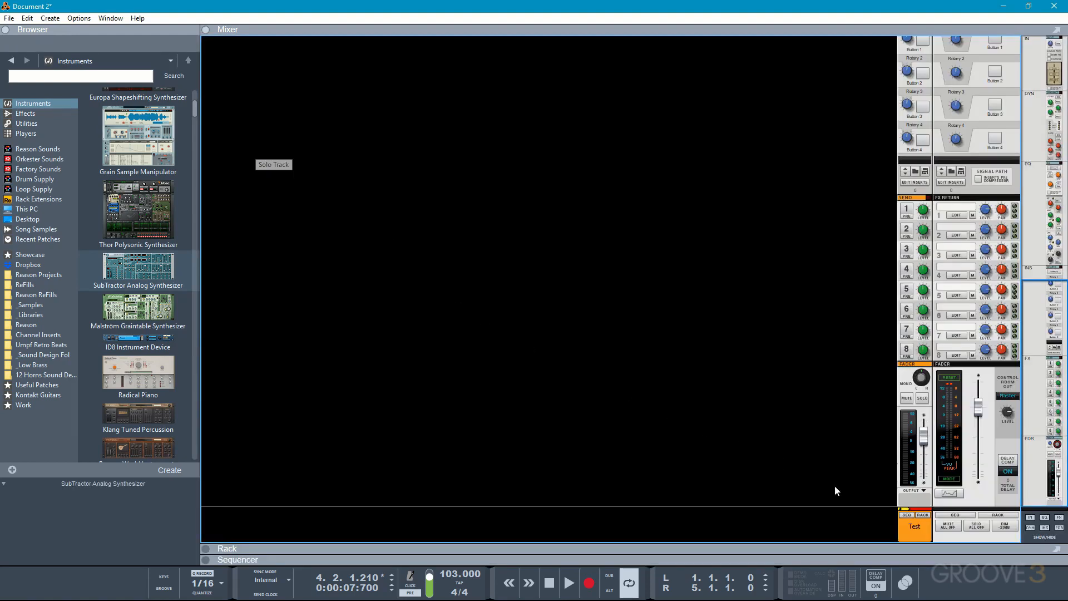
- Rename the SubTractor device itself as Bassline in the rack
key("F6")
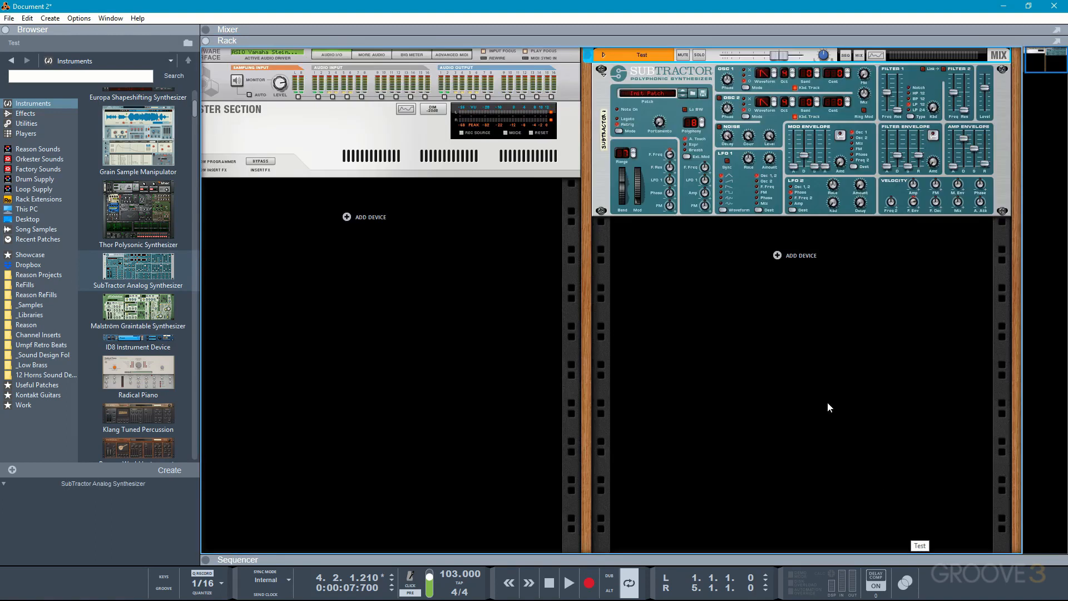
double_click(608, 140)
type("Bassline")
key("Return")
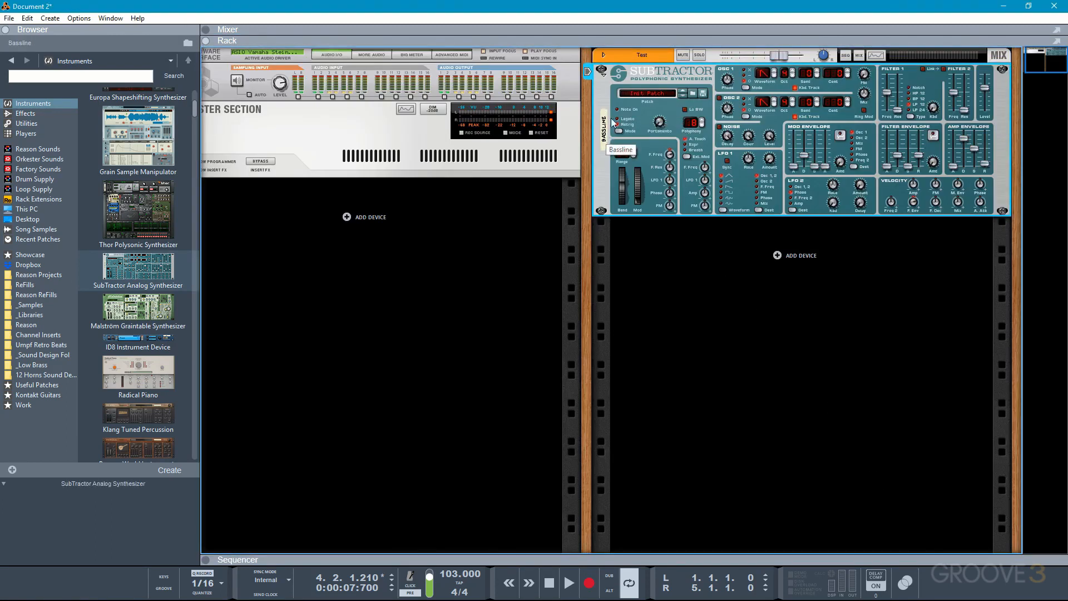
- Rename the SubTractor's mix channel as Bassline to match the device name
double_click(645, 58)
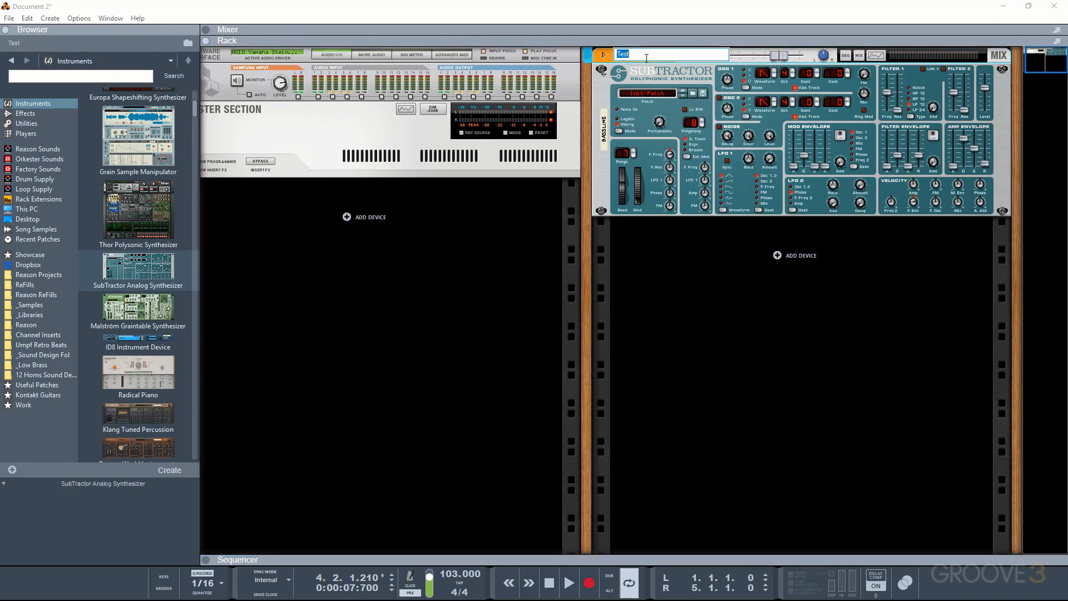
key("BackSpace")
type("Bassline")
key("Return")
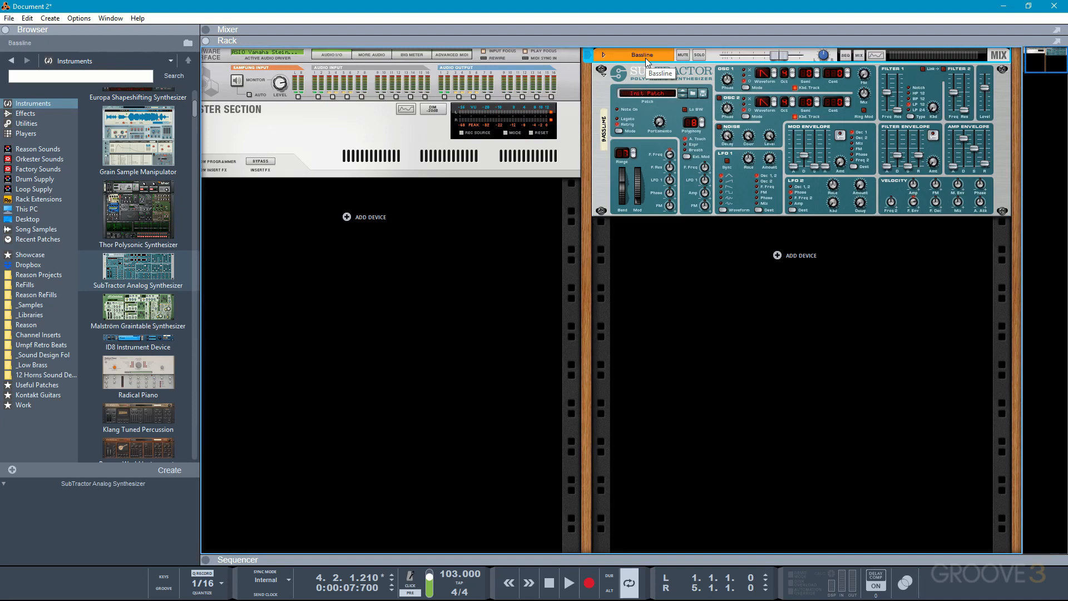
- Rename the SubTractor device as Lead Line in the rack
left_click(603, 128)
key("BackSpace")
type("Lead Line")
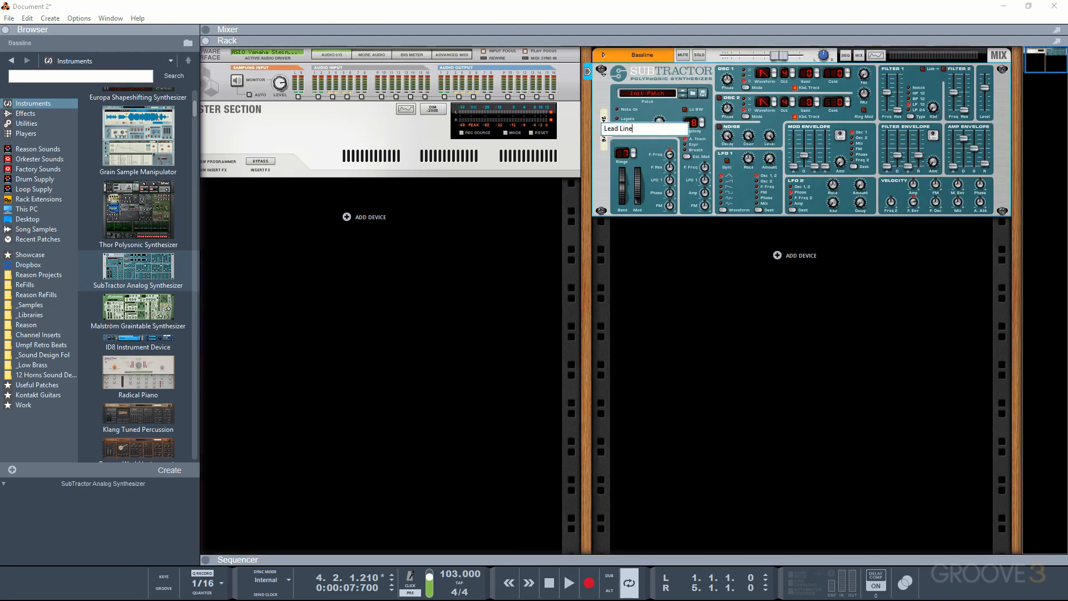
key("Return")
- Rename the SubTractor's track as Chords in the sequencer
key("F7")
double_click(234, 144)
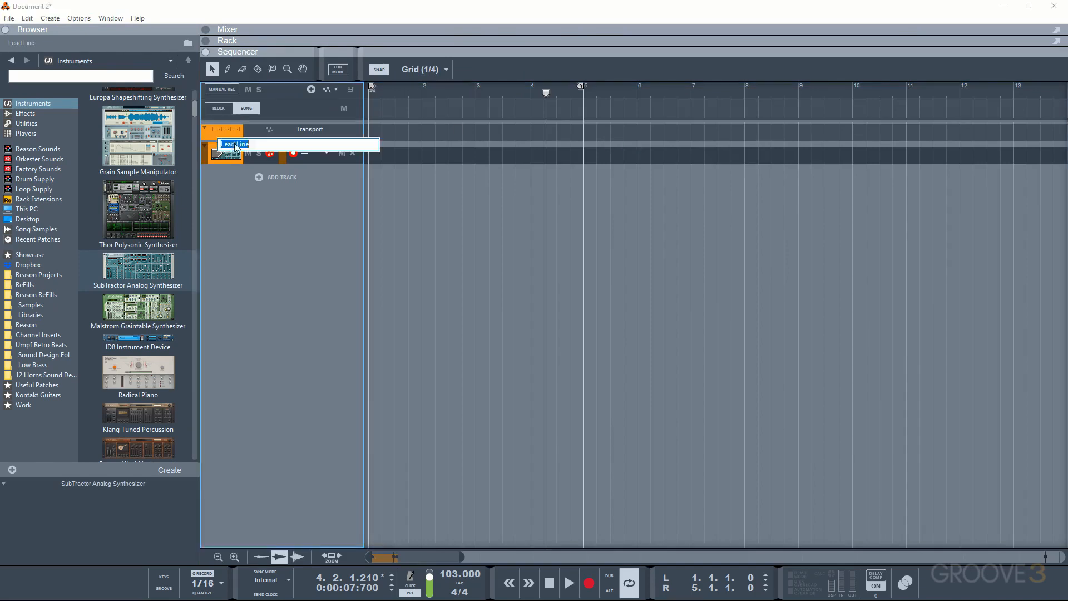
type("Chords")
key("Return")
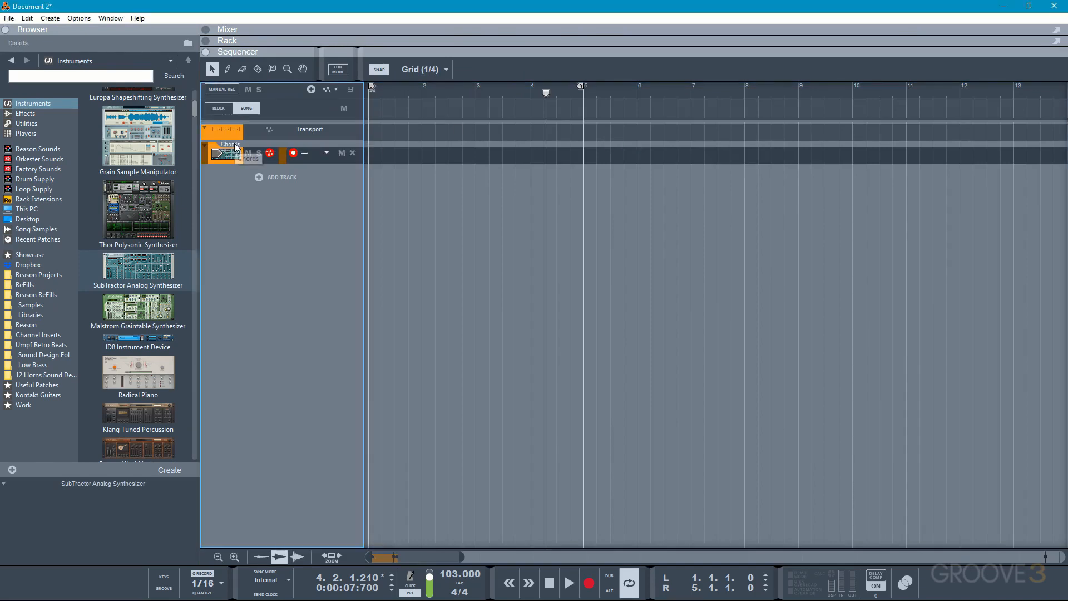
- Check the SubTractor's name in the mixer, in the rack and on its sequencer track
key("F5")
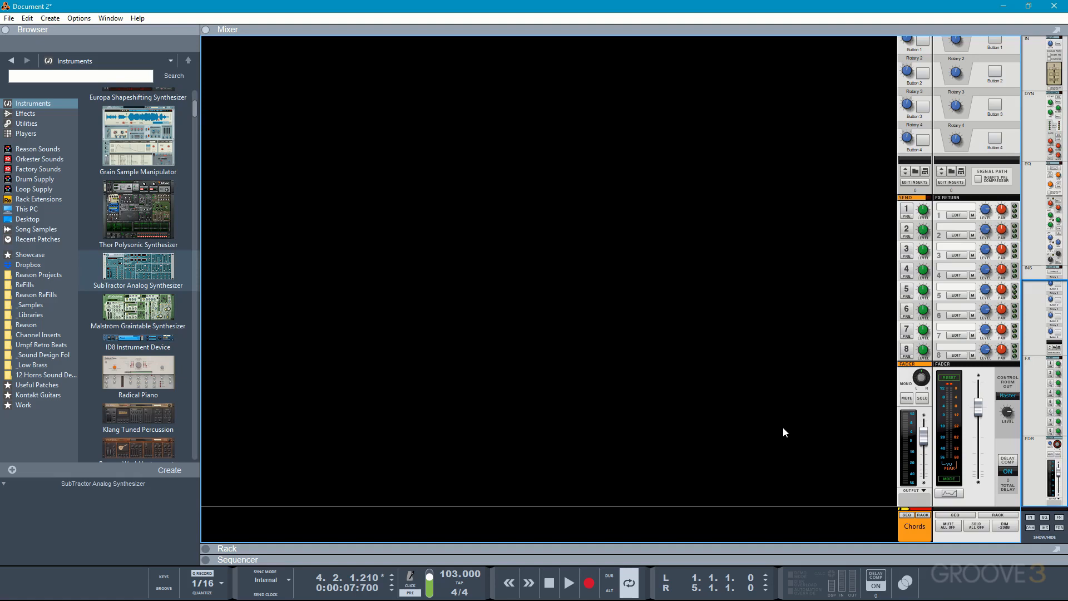
key("F6")
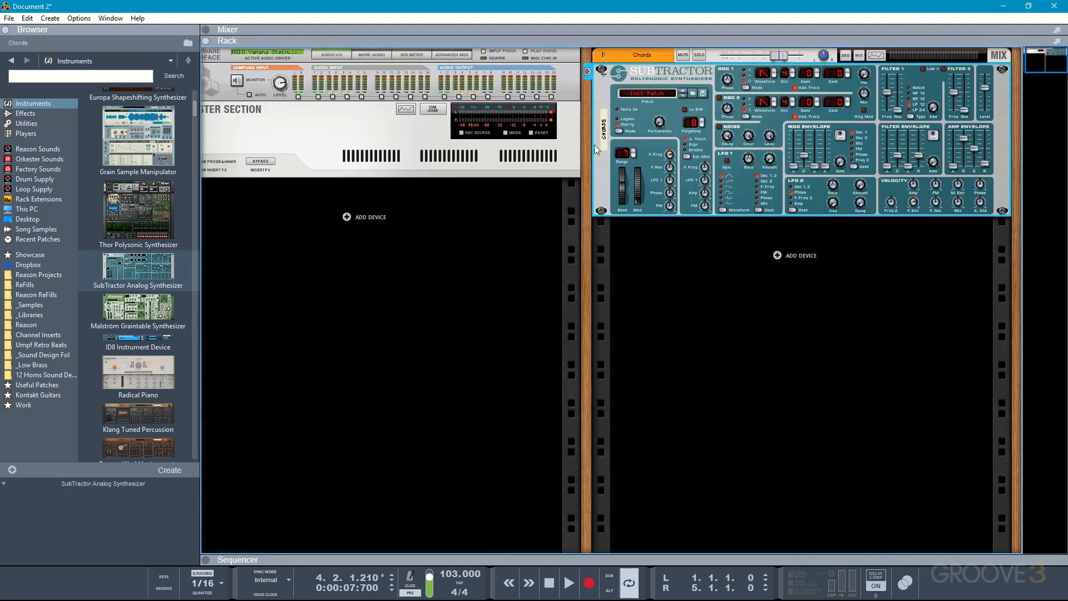
key("F7")
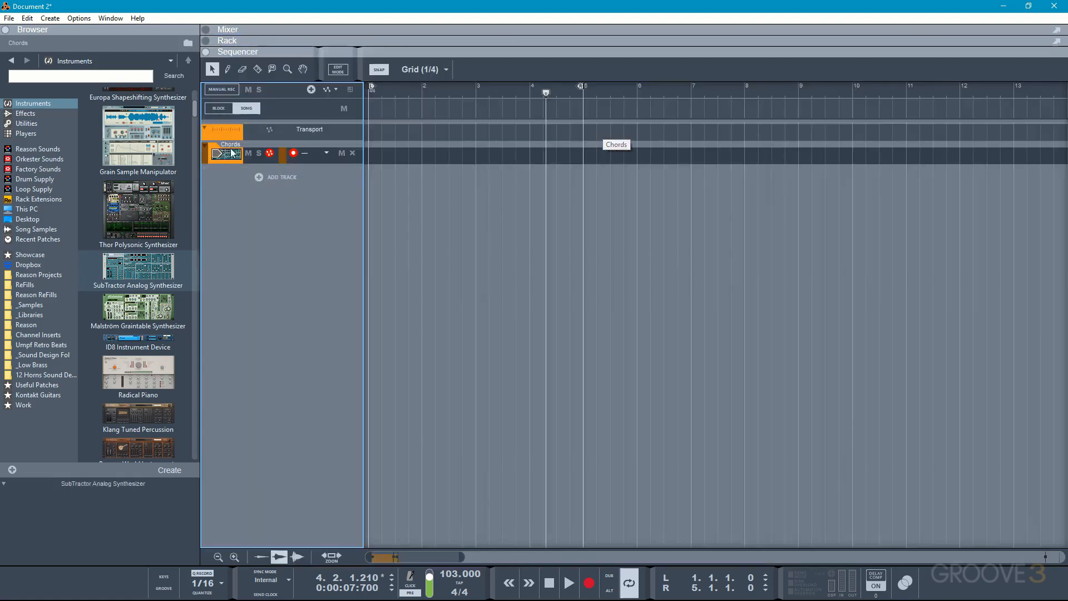